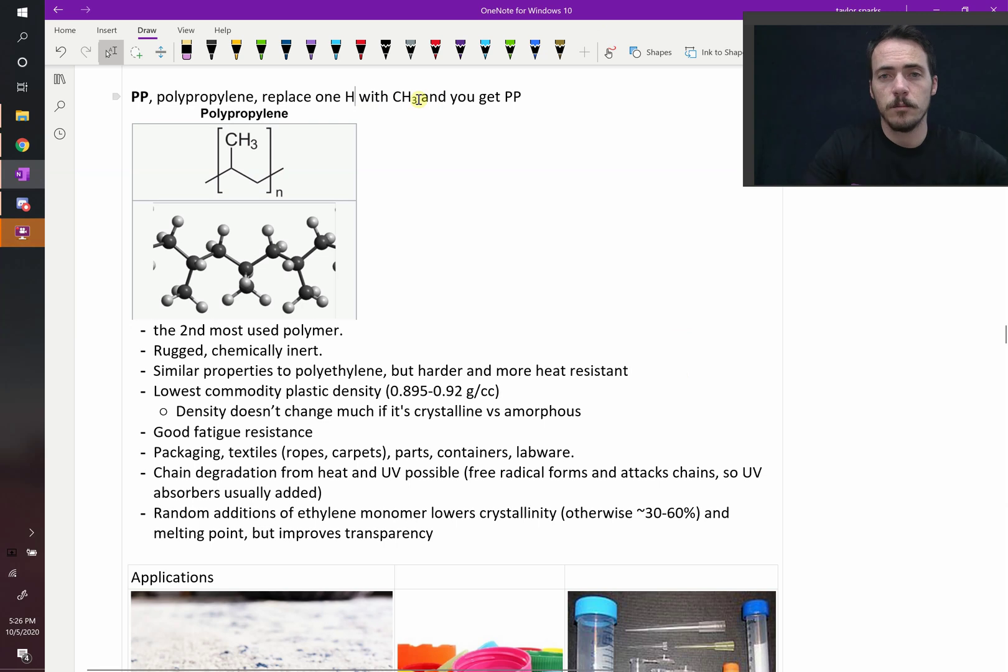
Handwrite an H–C–C–H unit in red ink beside the structure image.
click(360, 50)
mouse_move(523, 191)
mouse_down()
mouse_move(523, 217)
mouse_move(557, 209)
mouse_up()
drag(602, 196, 602, 216)
drag(514, 164, 514, 172)
drag(511, 231, 512, 241)
mouse_move(585, 234)
mouse_down()
mouse_move(580, 282)
mouse_move(595, 280)
mouse_up()
drag(580, 277, 593, 273)
drag(509, 261, 508, 277)
drag(517, 260, 517, 267)
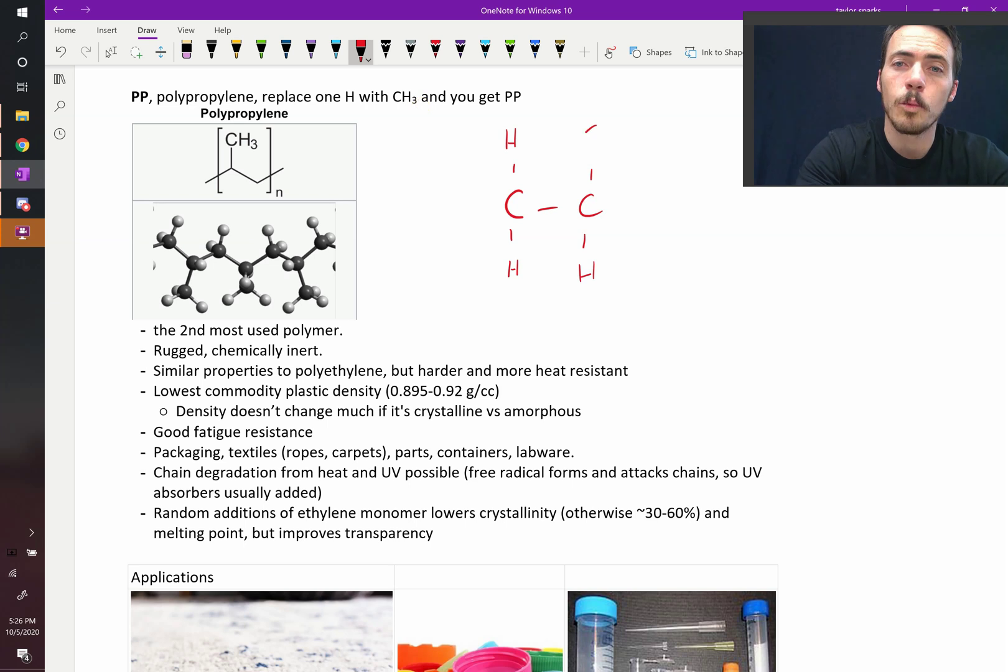
Add CH3 above the right carbon, enclose the unit in brackets with chain bonds, and stop inking.
drag(598, 130, 596, 147)
mouse_move(598, 125)
mouse_down()
mouse_move(597, 145)
mouse_move(613, 132)
mouse_up()
drag(615, 119, 620, 154)
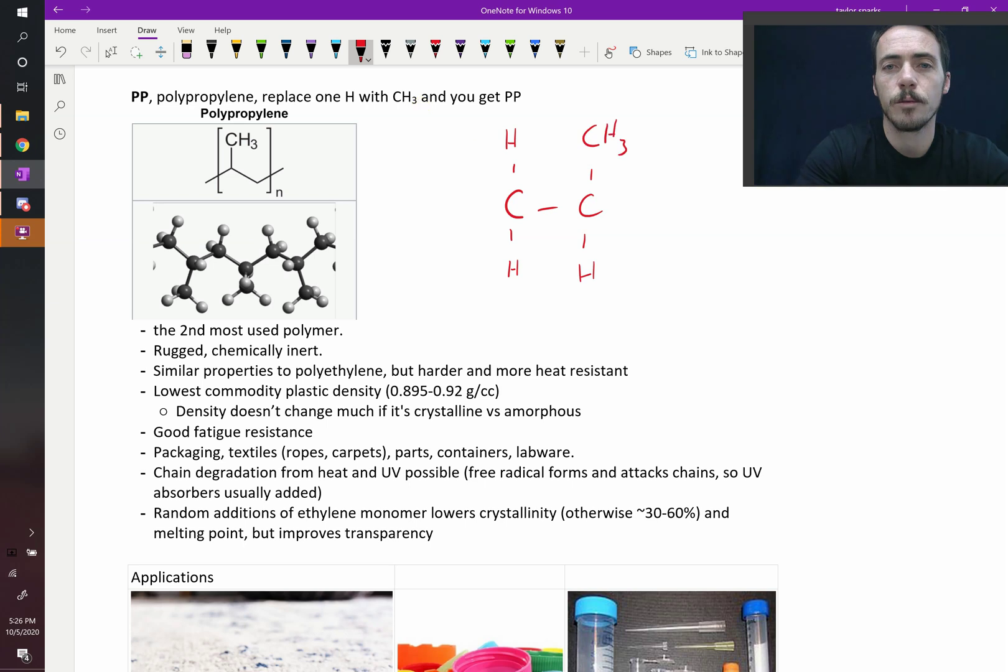
mouse_move(493, 129)
mouse_down()
mouse_move(459, 264)
mouse_move(484, 264)
mouse_up()
drag(638, 127, 629, 249)
drag(641, 206, 673, 205)
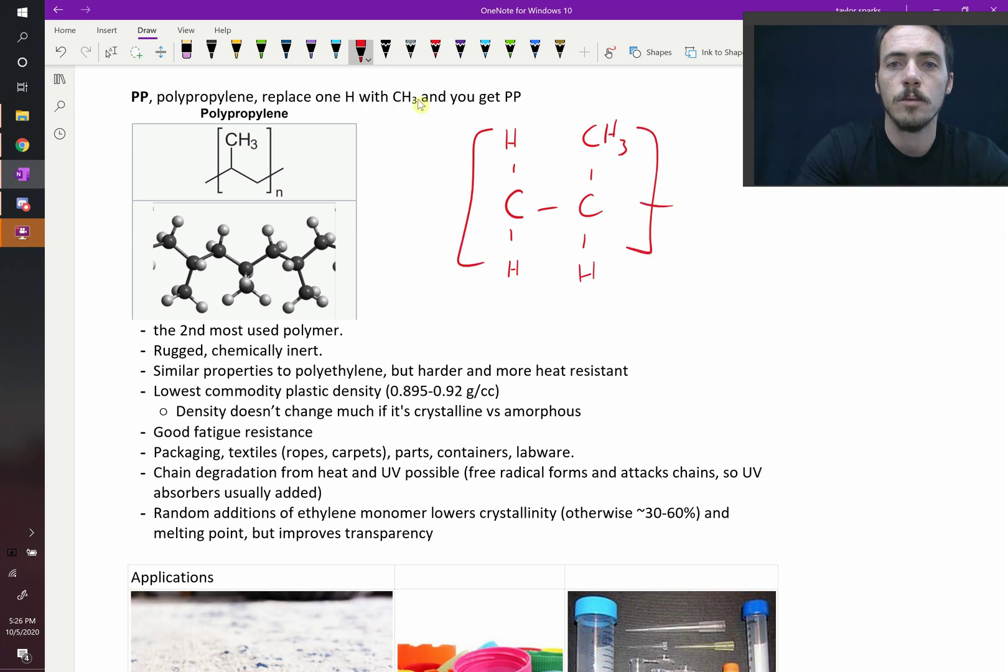
drag(442, 203, 479, 203)
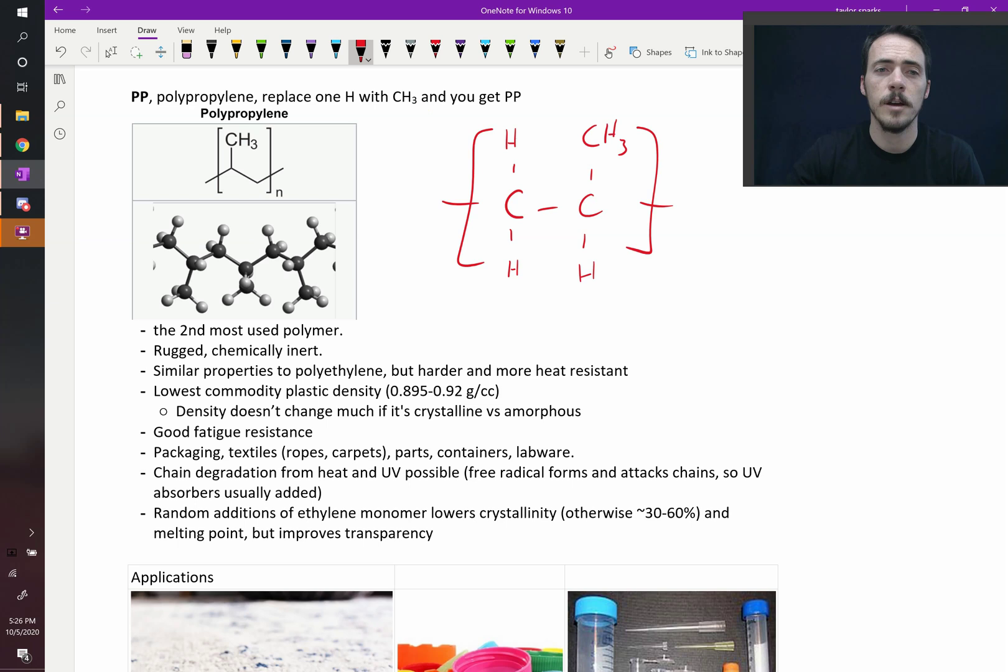
click(438, 213)
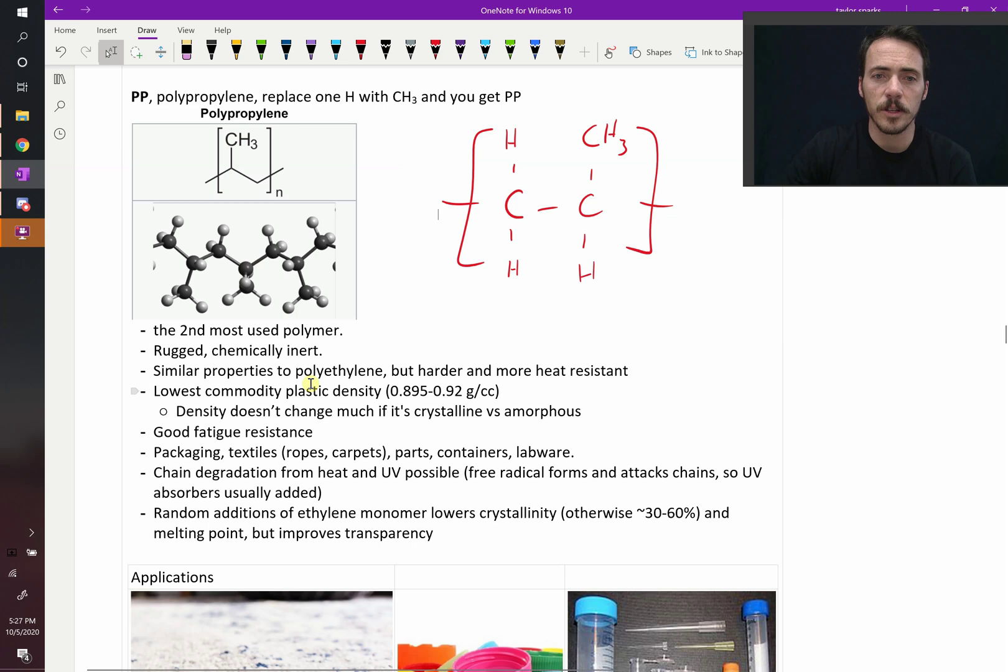
drag(535, 372, 630, 372)
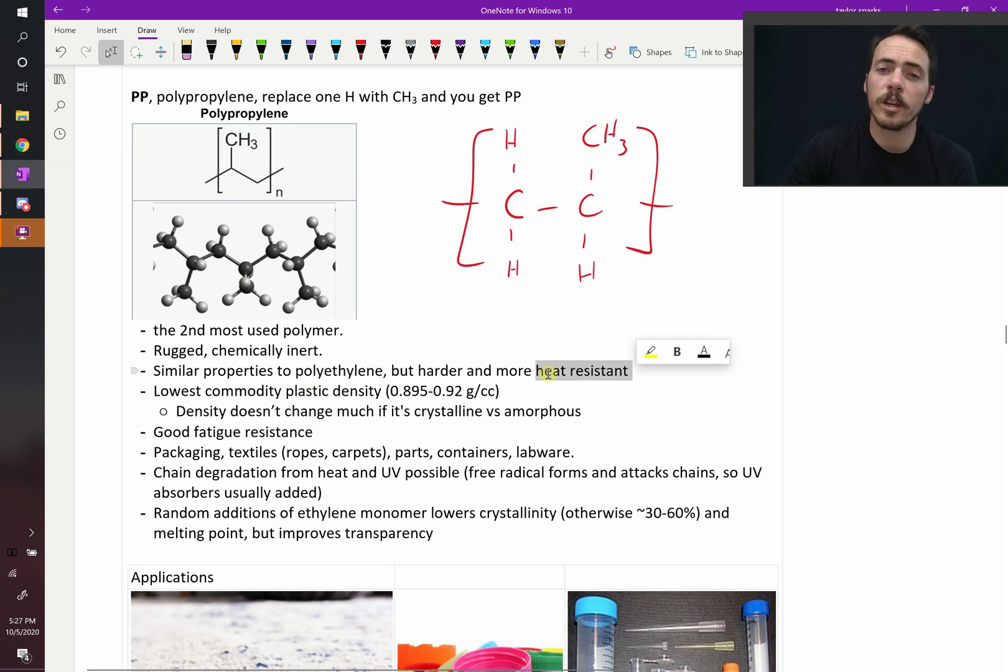
click(551, 375)
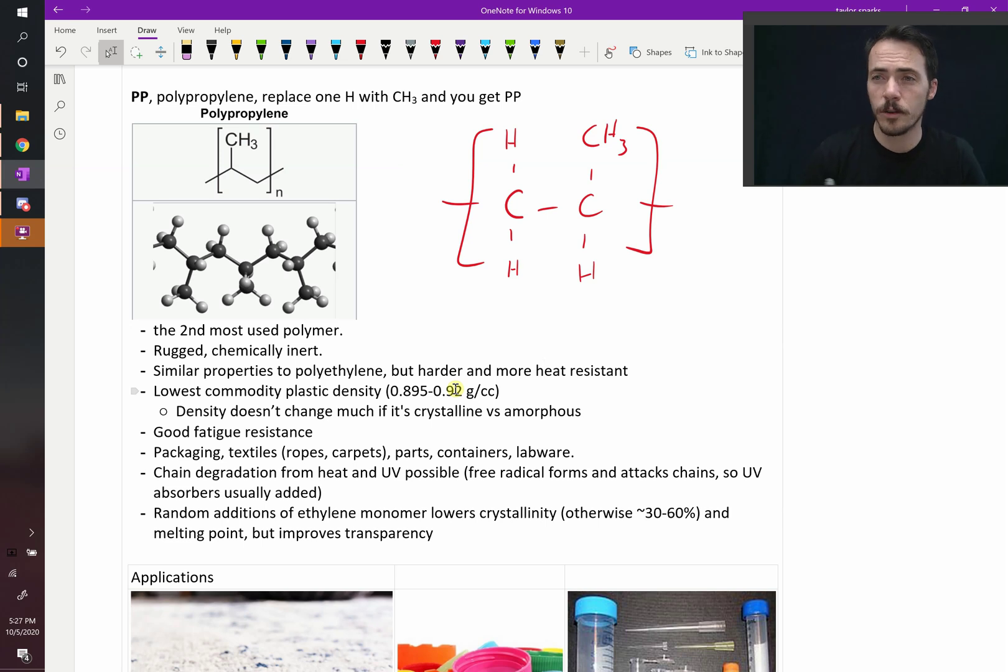
Sketch two red zigzag chains with side-group ticks and a tail, plus a tangled chain at bottom right.
click(361, 51)
drag(670, 350, 932, 316)
mouse_move(679, 419)
mouse_down()
mouse_move(690, 406)
mouse_move(836, 392)
mouse_move(919, 405)
mouse_up()
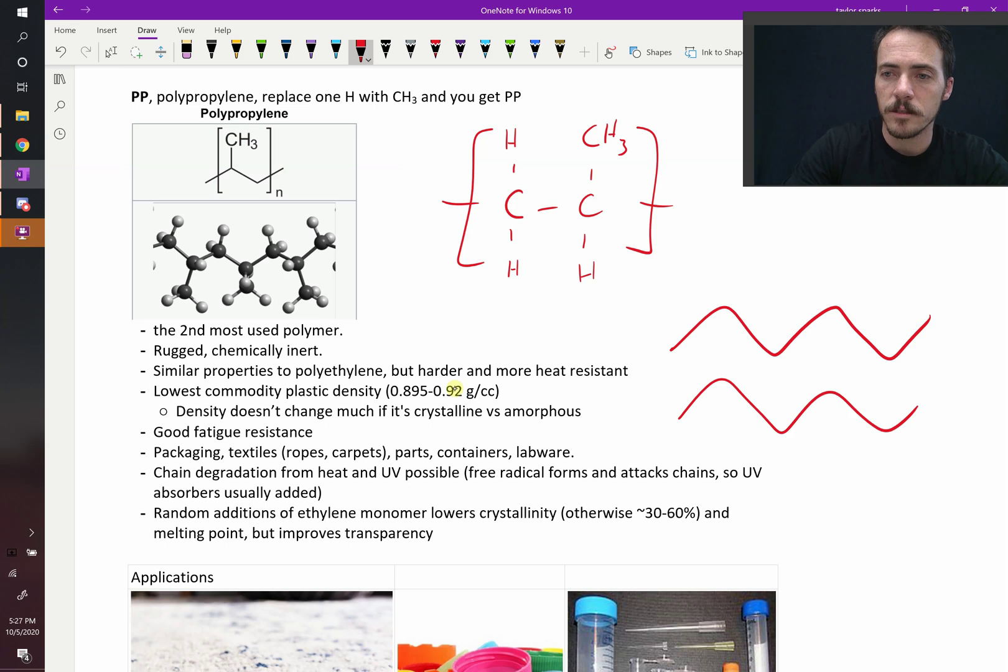
drag(736, 274, 724, 305)
drag(722, 375, 725, 339)
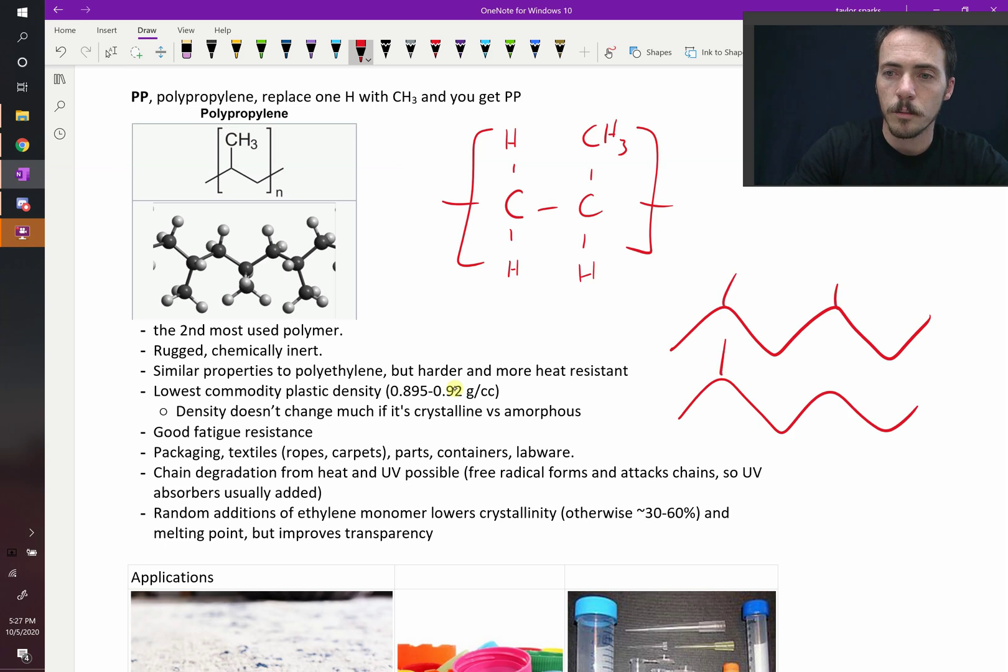
drag(934, 294, 930, 318)
mouse_move(930, 368)
mouse_down()
mouse_move(922, 404)
mouse_move(959, 453)
mouse_up()
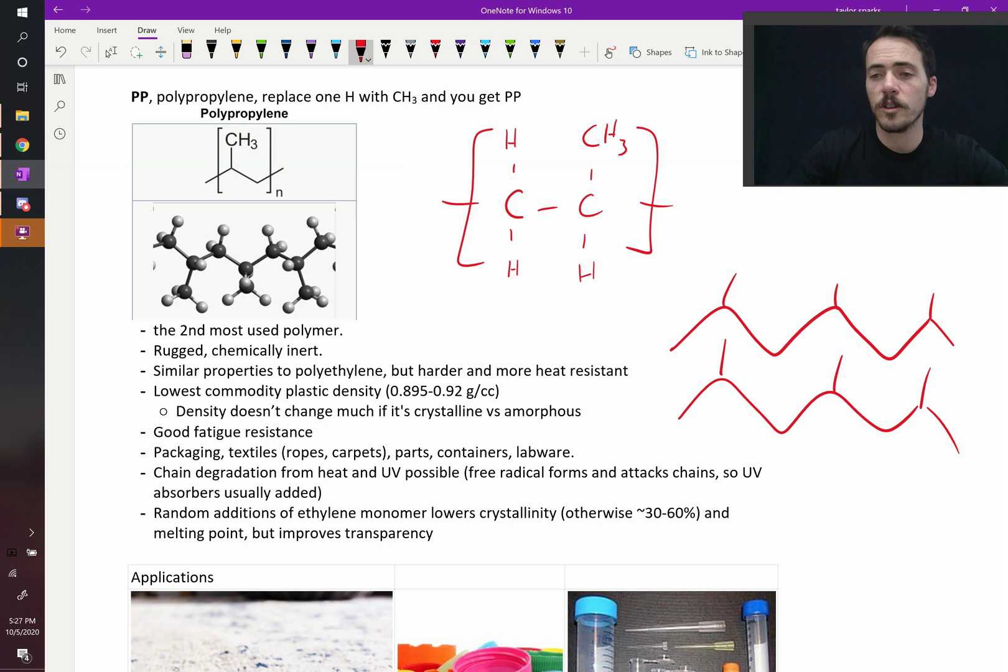
mouse_move(885, 543)
mouse_down()
mouse_move(853, 600)
mouse_move(934, 520)
mouse_up()
mouse_move(980, 594)
mouse_down()
mouse_move(900, 596)
mouse_move(977, 556)
mouse_up()
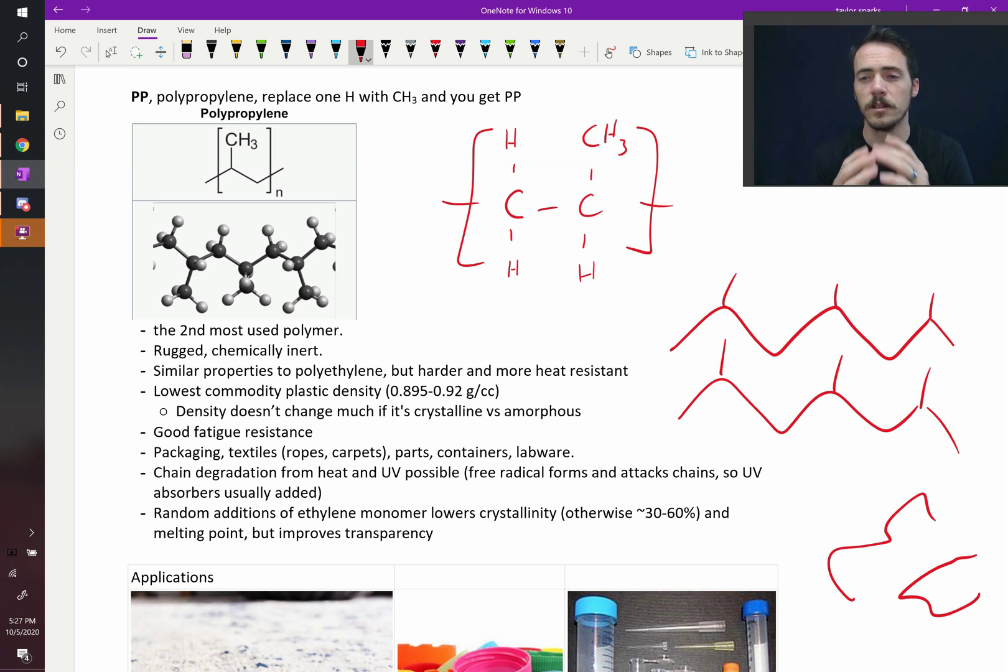
Circle three side groups between the red zigzag chains in green ink, then return to text in the Packaging bullet.
key(Escape)
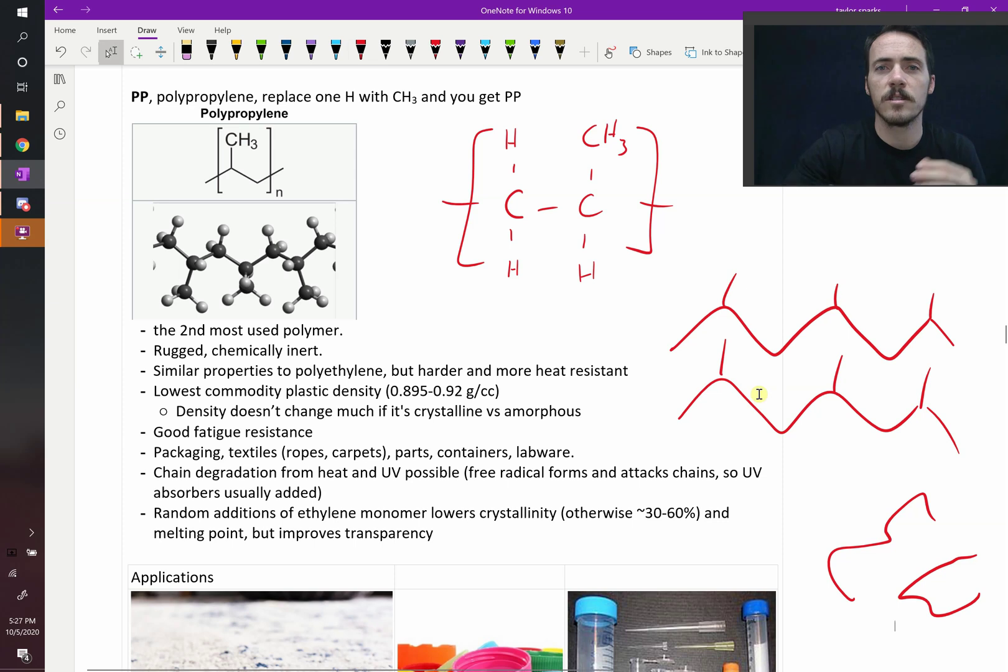
key(alt+d)
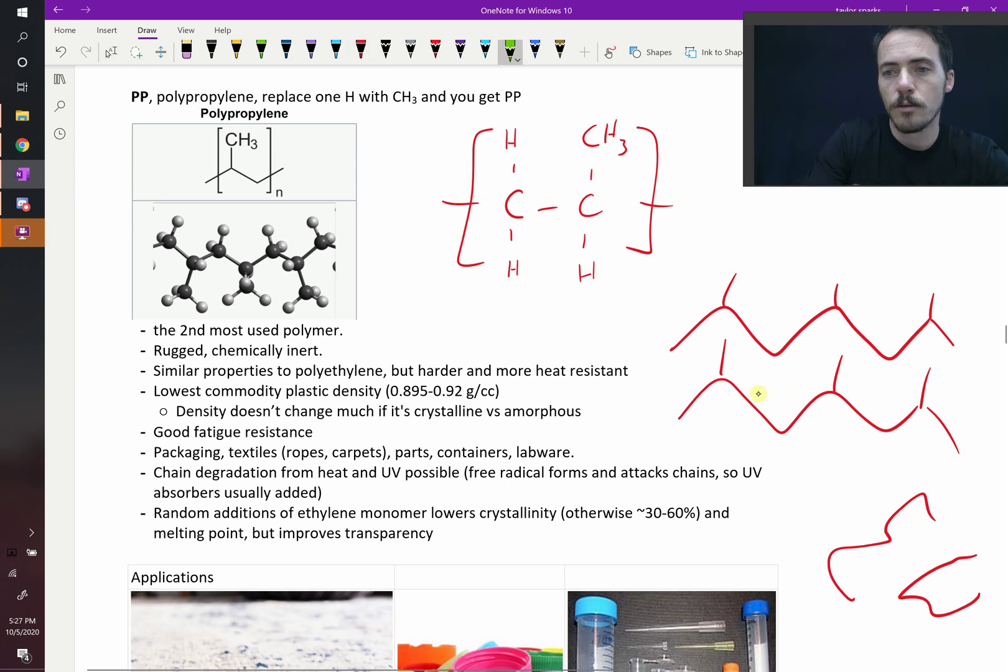
drag(725, 338, 721, 372)
drag(841, 354, 837, 372)
drag(931, 366, 926, 389)
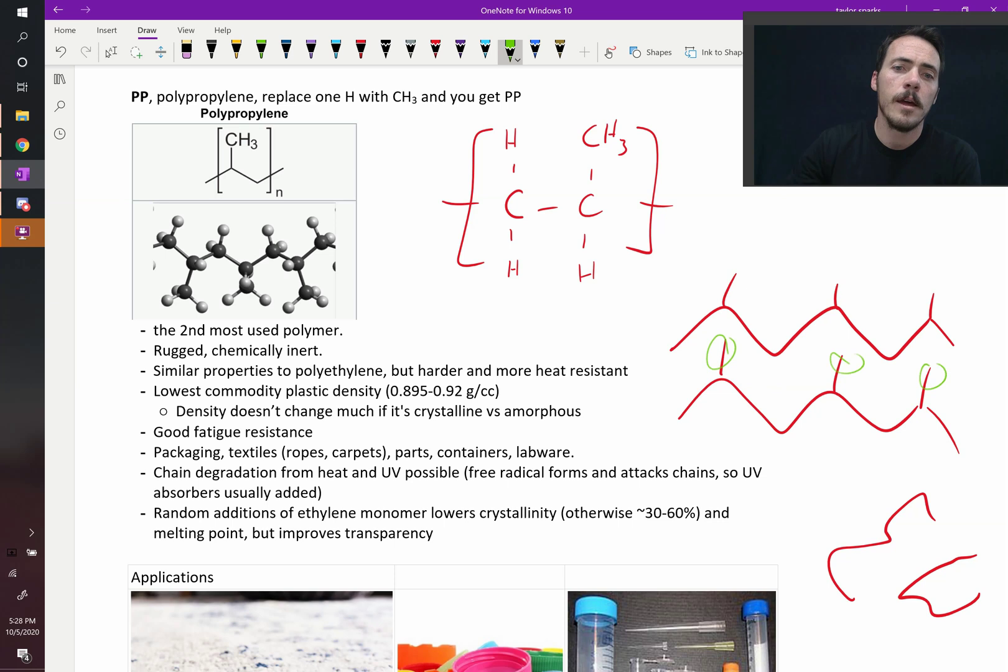
key(Escape)
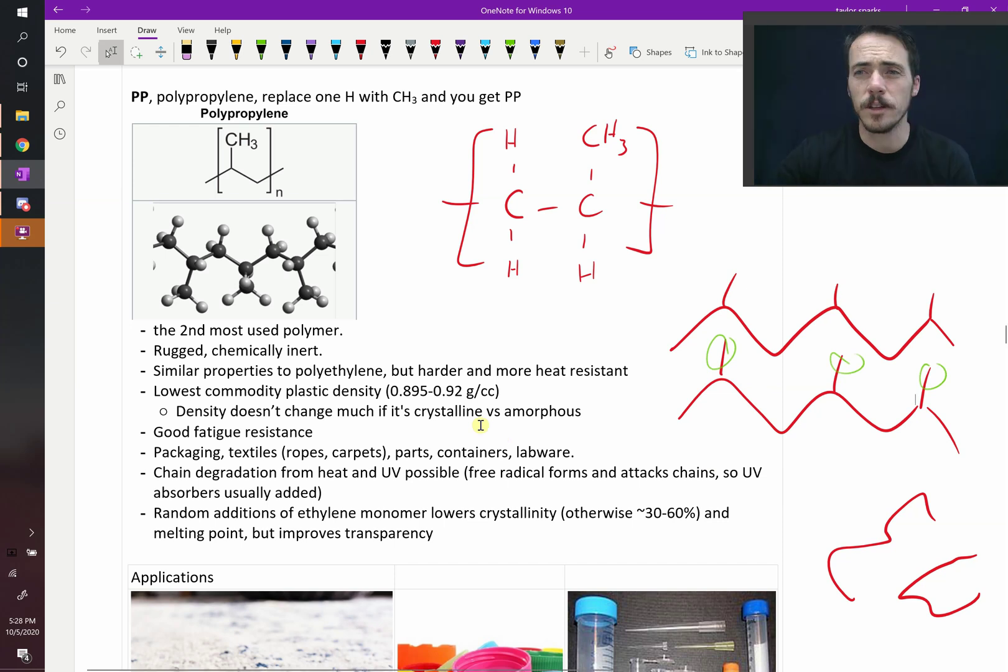
click(286, 454)
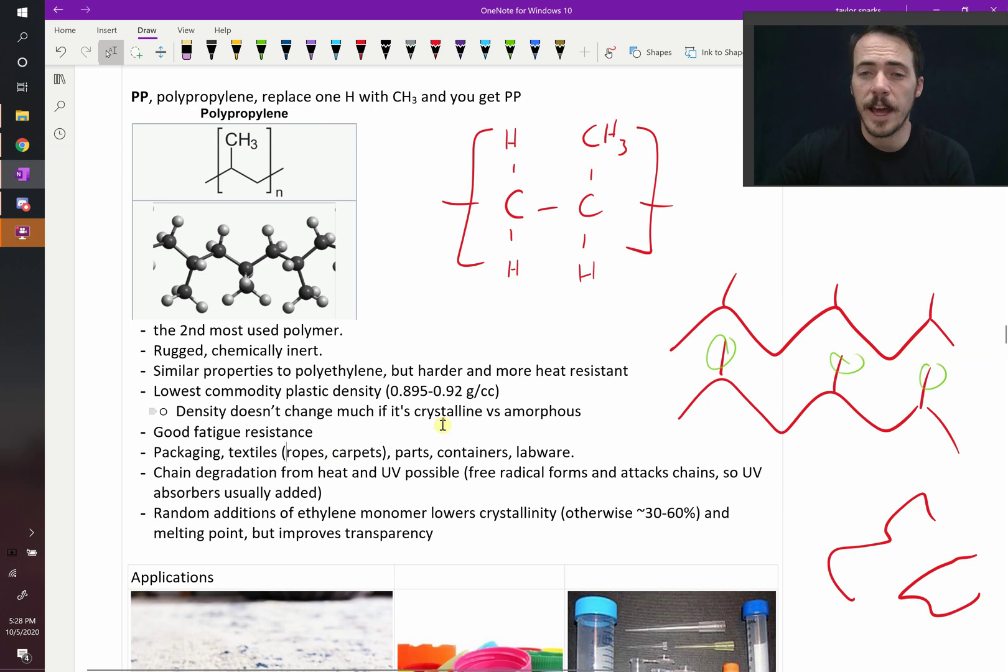
scroll(443, 420, down, 3)
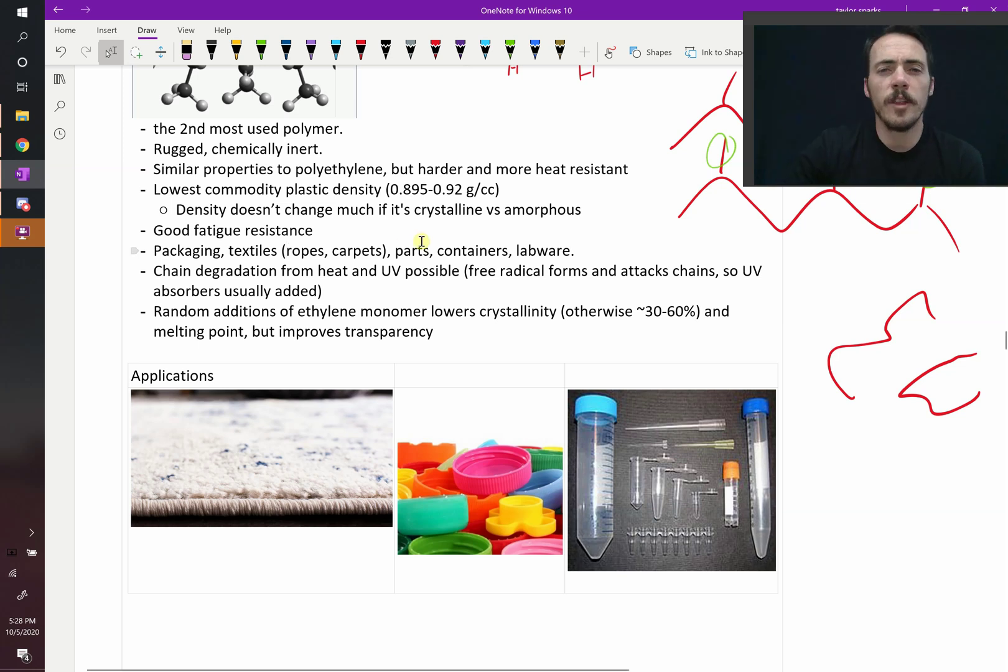
double_click(320, 315)
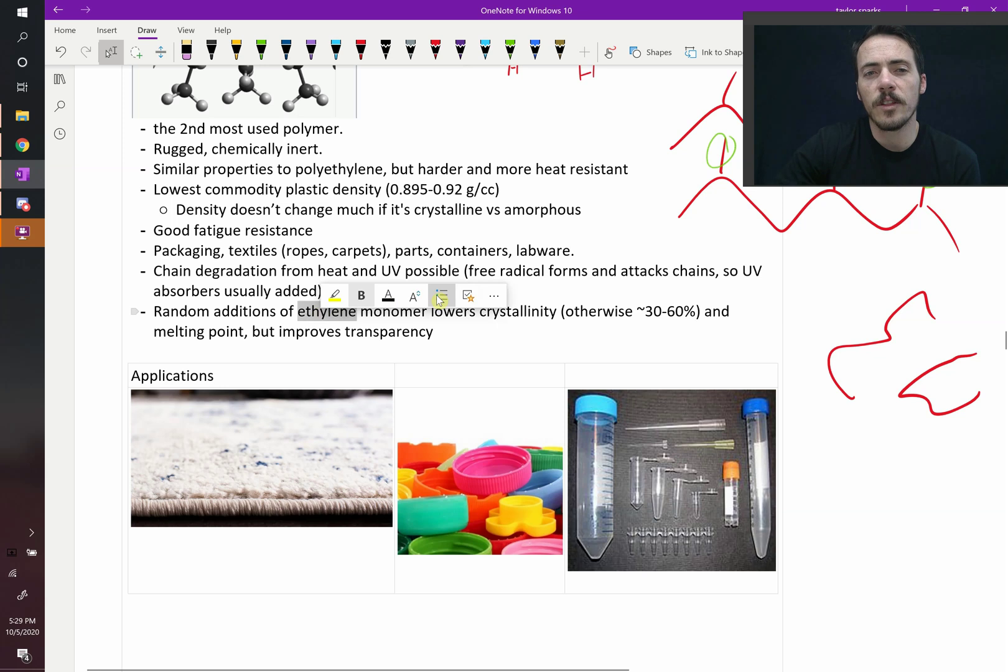
click(443, 232)
scroll(443, 232, up, 5)
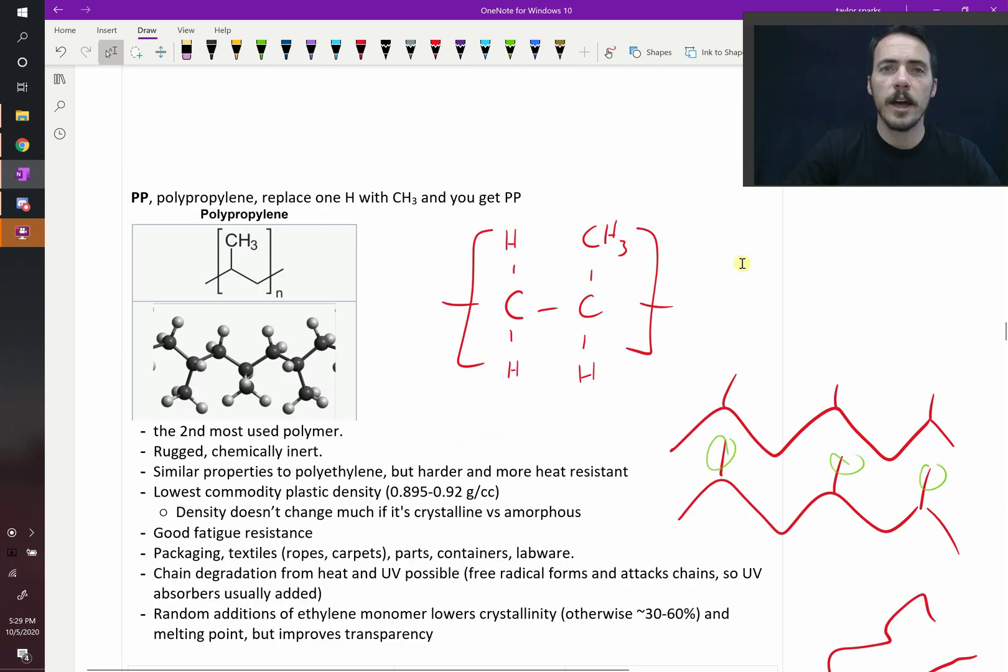
Draw a blue C–C right of the red bracket with a hydrogen bonded above each carbon.
click(336, 51)
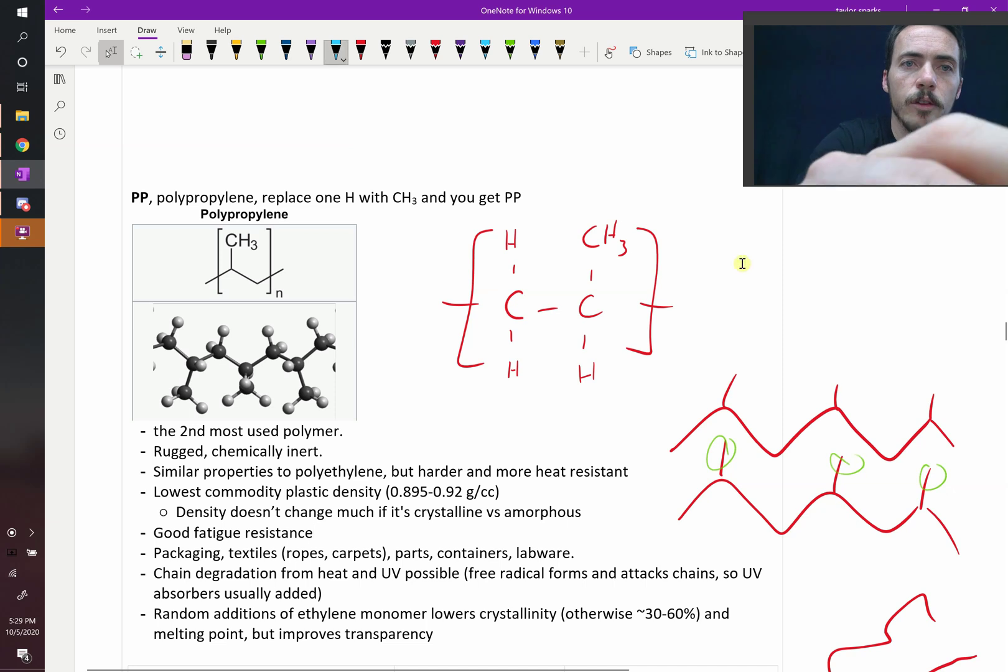
mouse_move(695, 294)
mouse_down()
mouse_move(691, 315)
mouse_move(741, 301)
mouse_up()
drag(775, 293, 771, 318)
drag(776, 260, 775, 268)
drag(773, 224, 770, 242)
drag(788, 212, 786, 226)
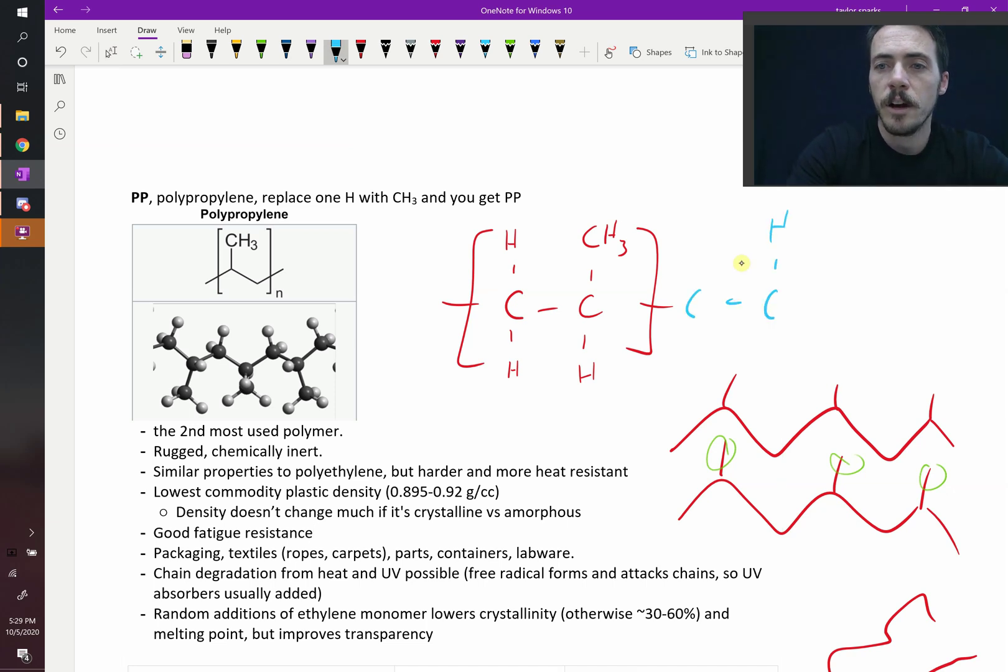
drag(710, 266, 706, 272)
mouse_move(697, 231)
mouse_down()
mouse_move(697, 249)
mouse_move(708, 248)
mouse_up()
drag(697, 245, 708, 243)
Add blue hydrogens below both carbons, touch up the top-right hydrogen, and stop drawing.
drag(687, 358, 686, 376)
drag(698, 356, 697, 375)
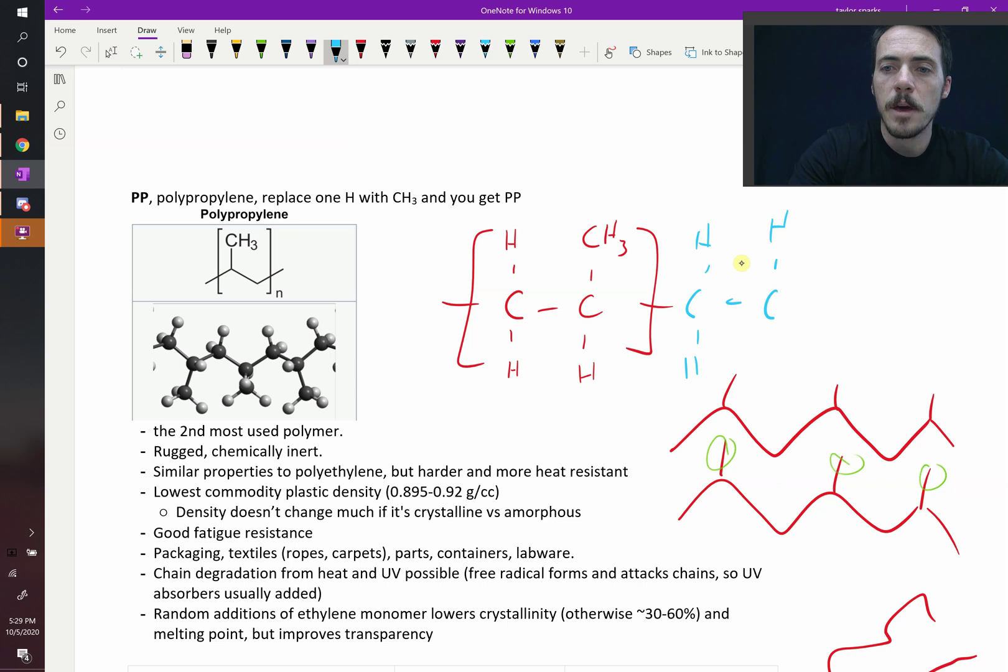
drag(772, 331, 772, 341)
mouse_move(765, 355)
mouse_down()
mouse_move(765, 376)
mouse_move(776, 363)
mouse_up()
drag(775, 352, 775, 370)
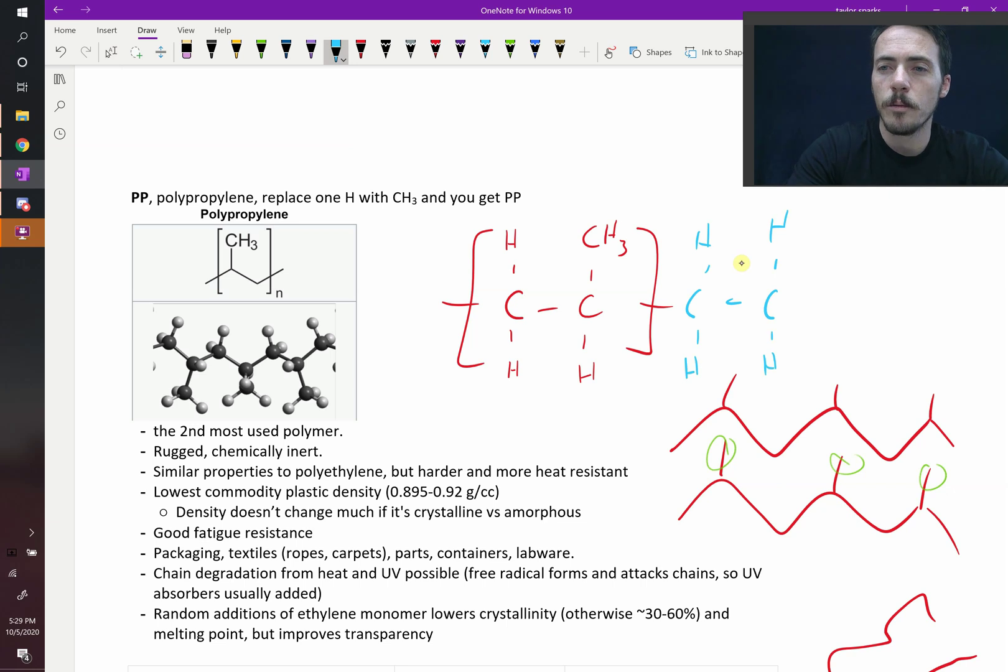
drag(784, 209, 784, 244)
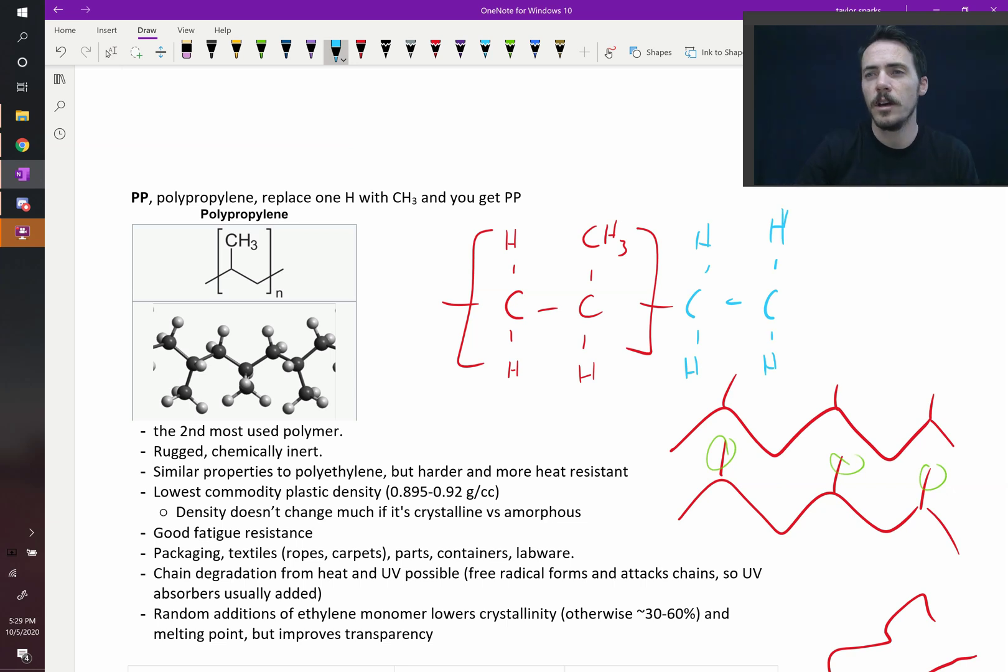
click(111, 52)
scroll(523, 263, down, 3)
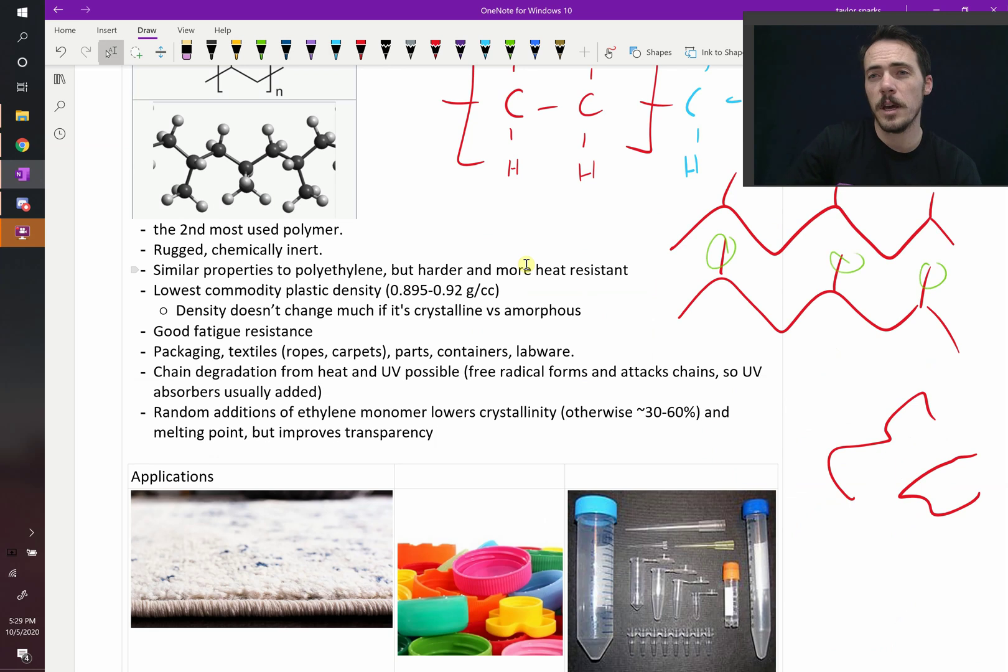
scroll(526, 265, up, 2)
scroll(525, 265, down, 5)
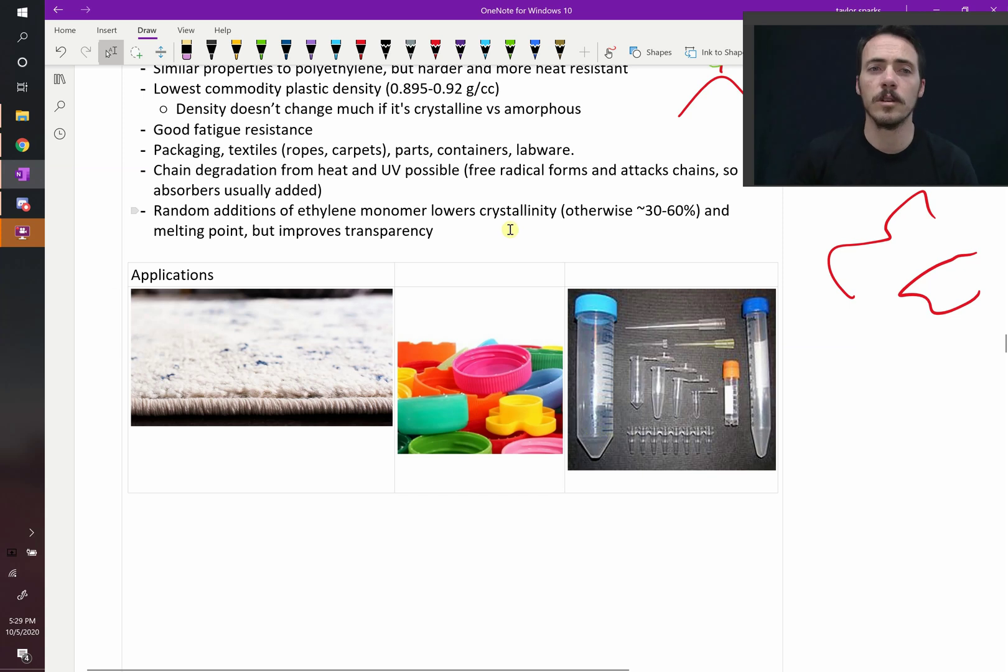
scroll(457, 279, up, 5)
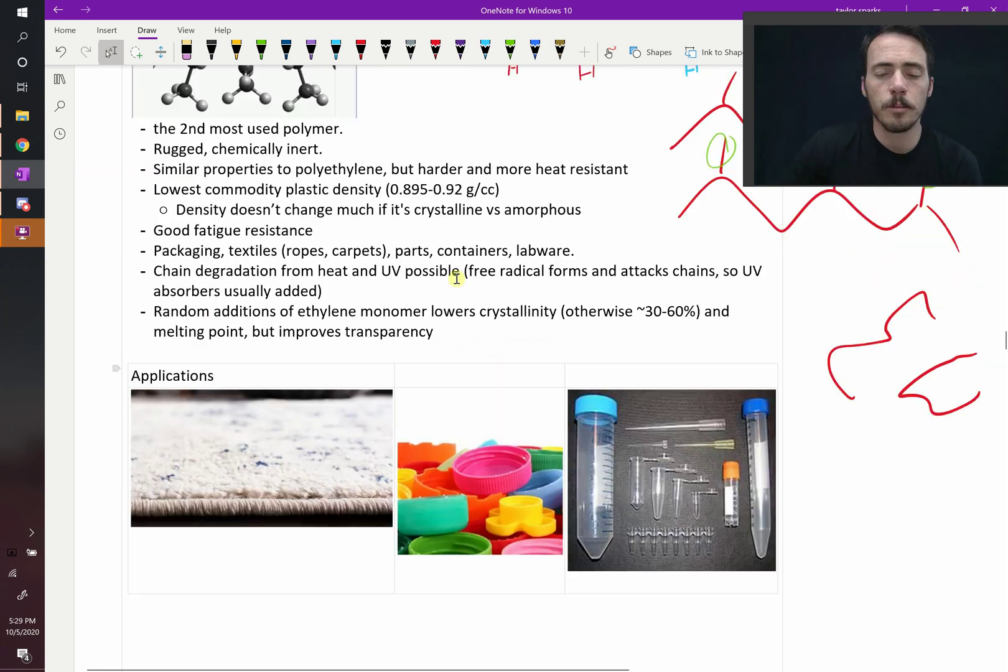